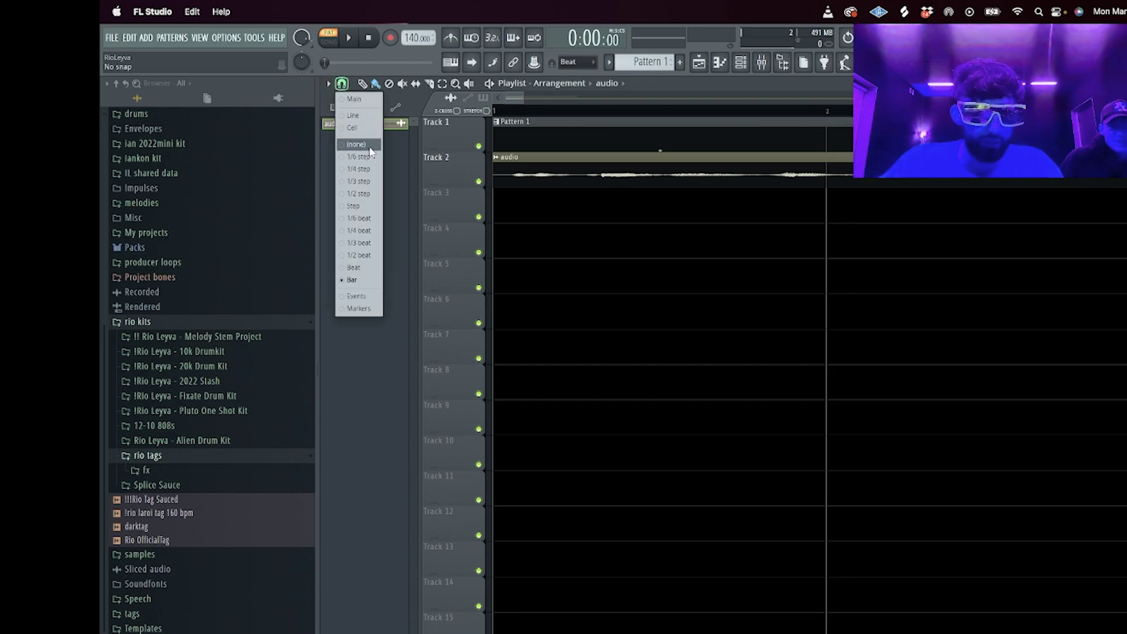
Step: Set the playlist snap to (none) and open the mixer
click(373, 153)
click(741, 64)
click(762, 62)
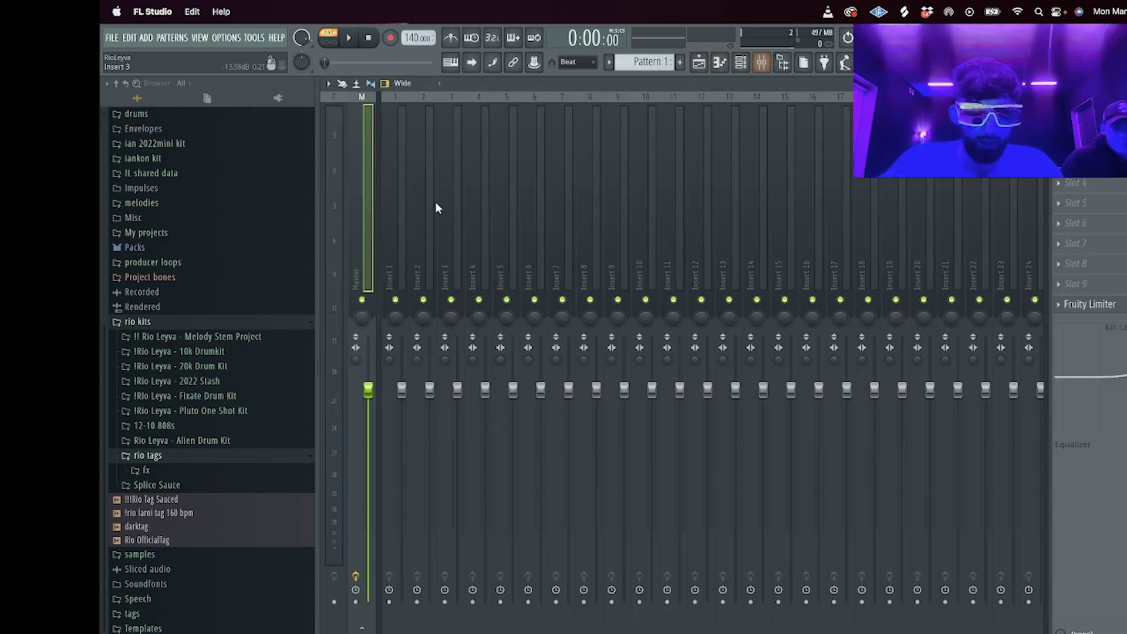
Step: Load Auto-Tune Pro onto the audio mixer track and open the ValhallaVintageVerb effect in the same chain
click(1085, 122)
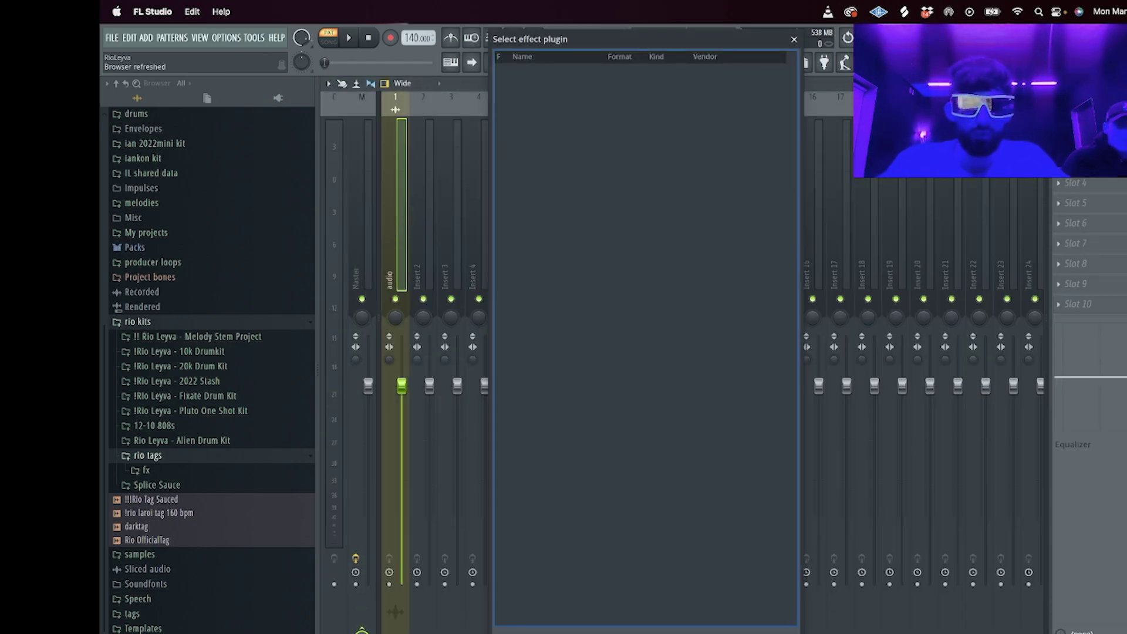
text(auto)
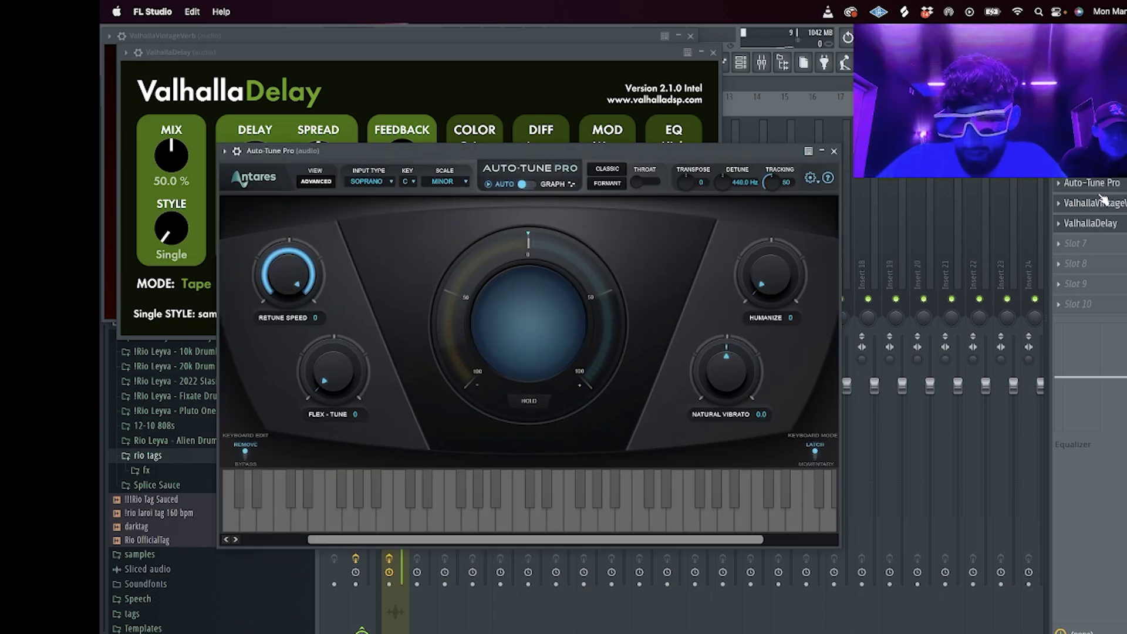
click(1095, 203)
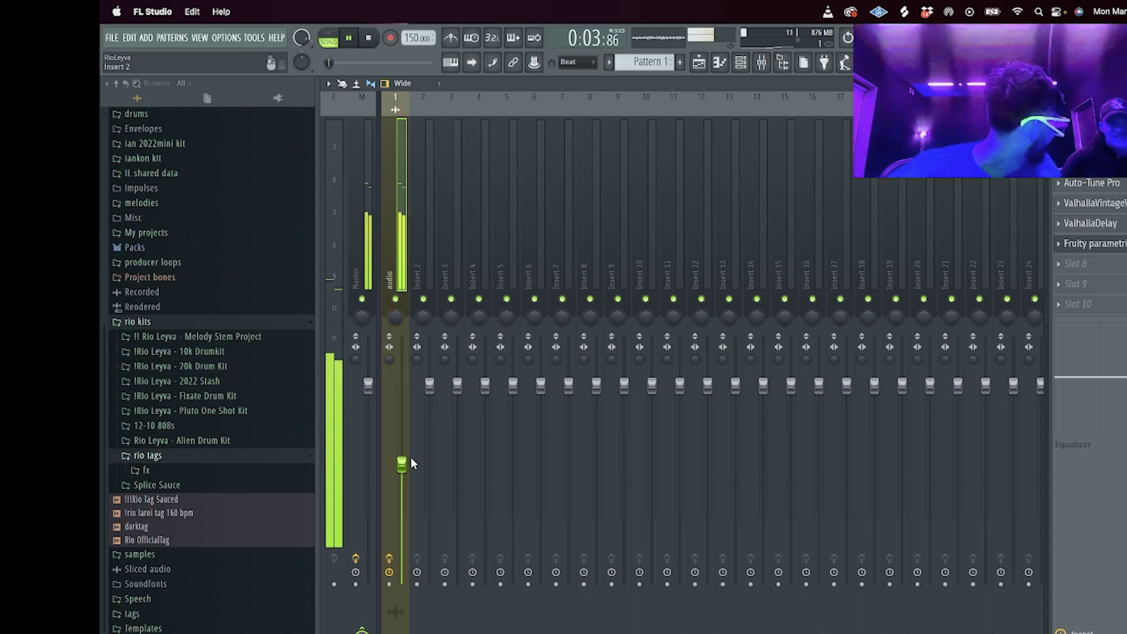
key(space)
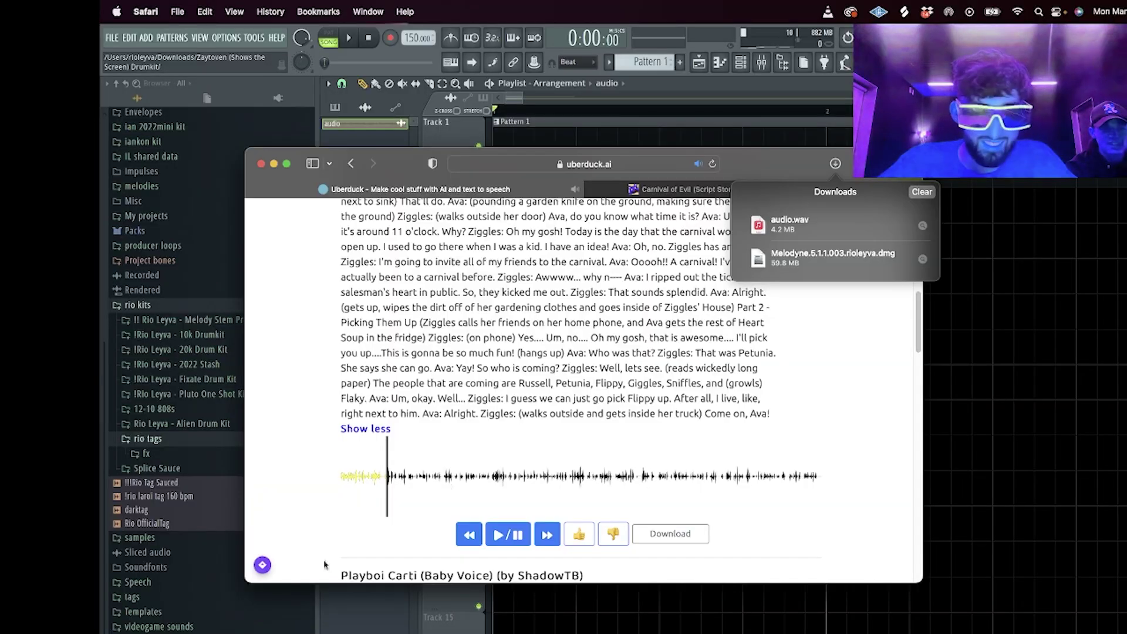
scroll(542, 405, up, 10)
scroll(543, 405, down, 4)
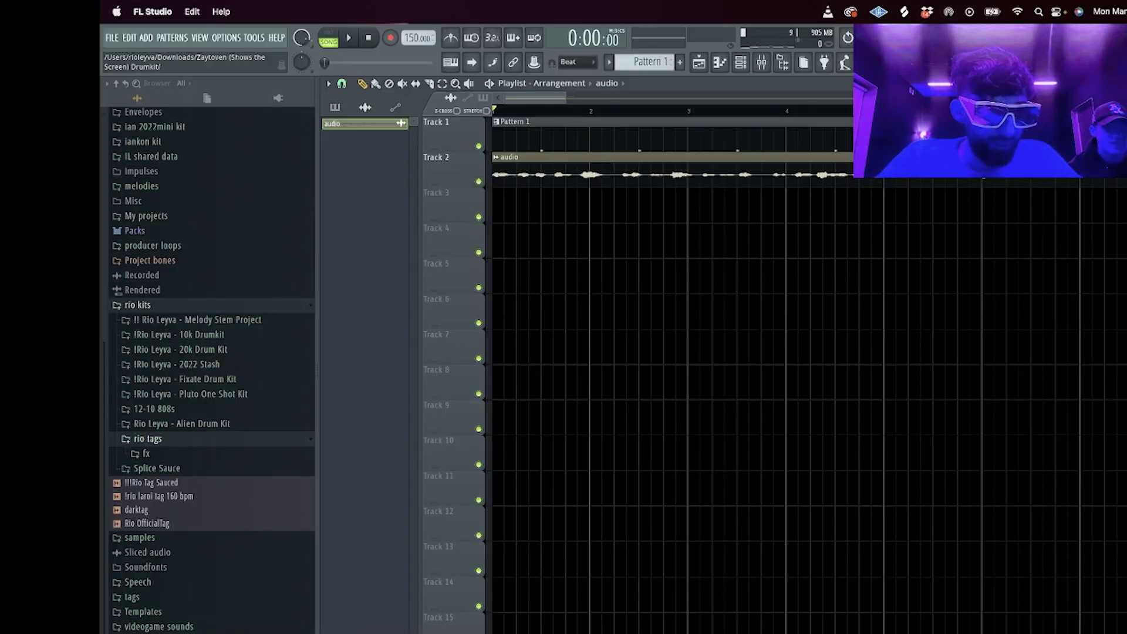
key(super+Tab)
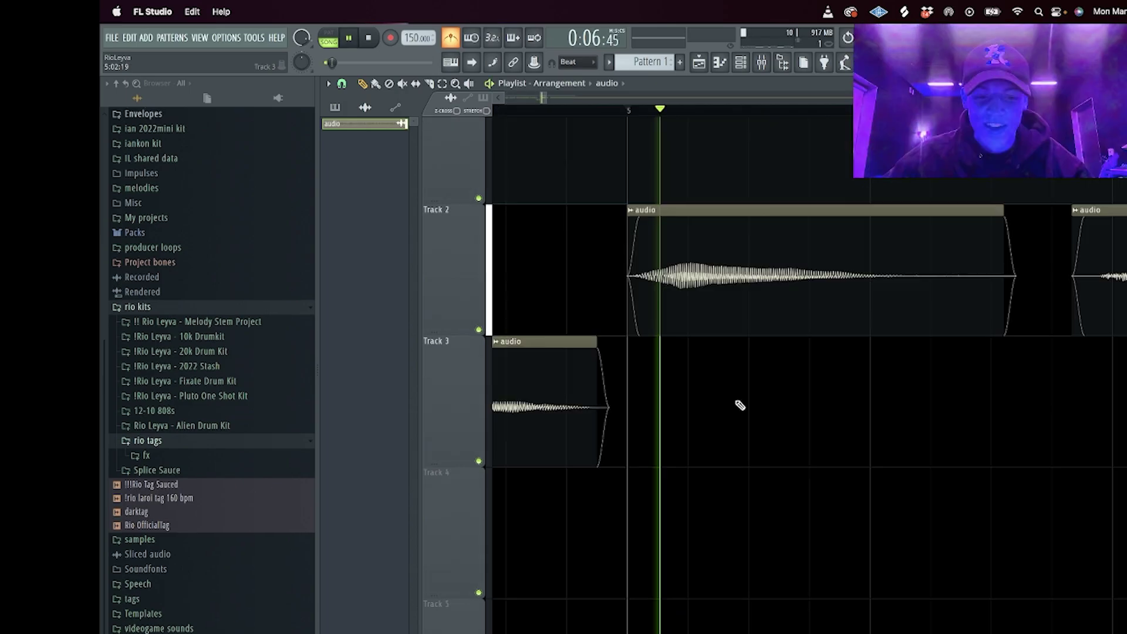
Step: Undo the last edits made to the sliced vocal clips in the playlist
scroll(470, 408, down, 3)
scroll(569, 402, up, 2)
scroll(694, 418, up, 2)
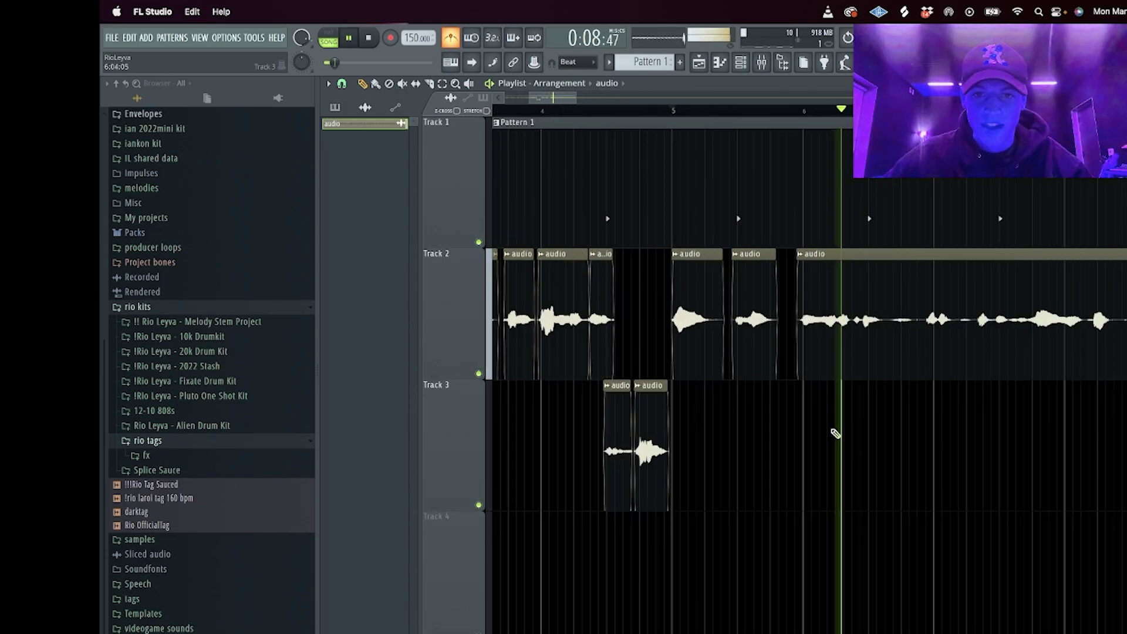
key(super+z)
key(super+z)
key(super+z)
key(super+z)
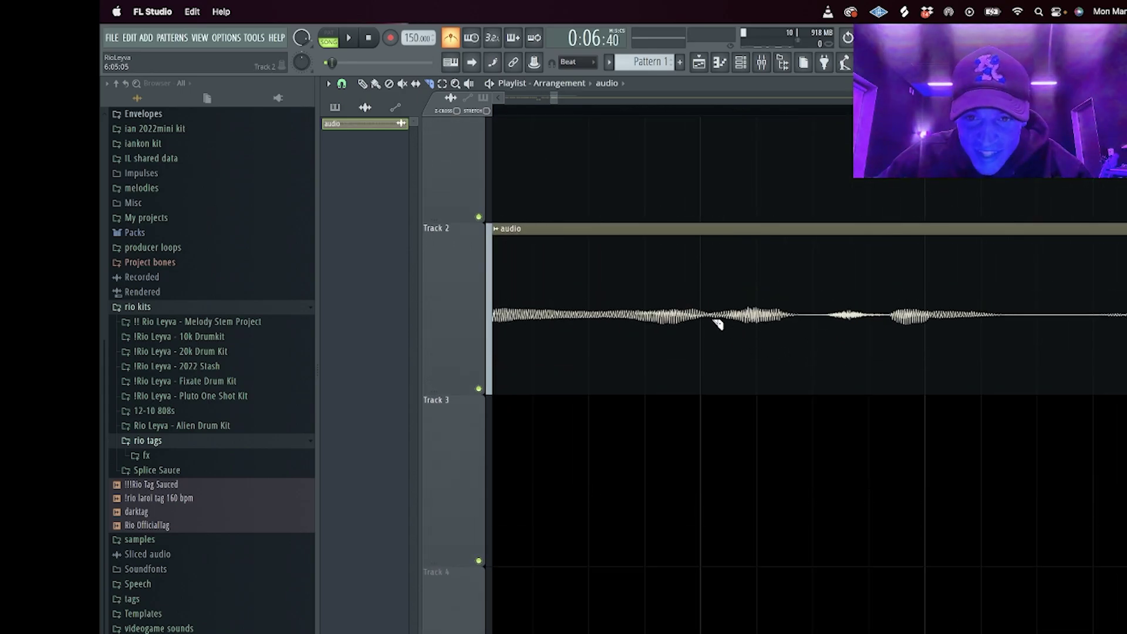
Step: Slice the vocal clip on Track 2 between spoken phrases and move the remaining audio slightly later
drag(827, 344, 827, 364)
scroll(742, 256, down, 2)
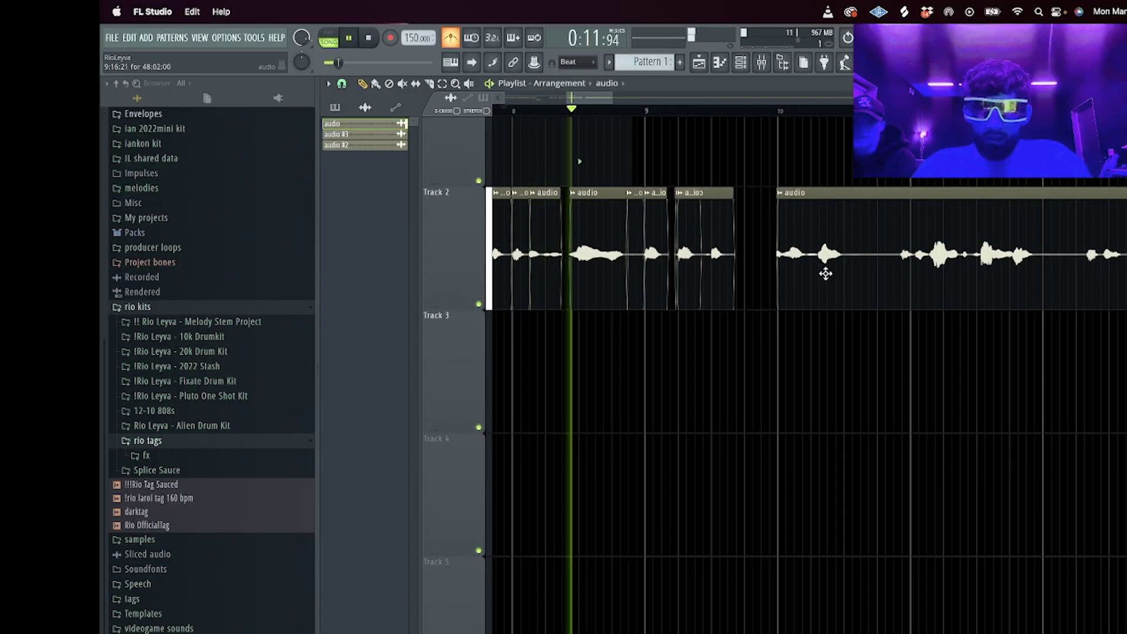
click(822, 265)
drag(837, 259, 871, 256)
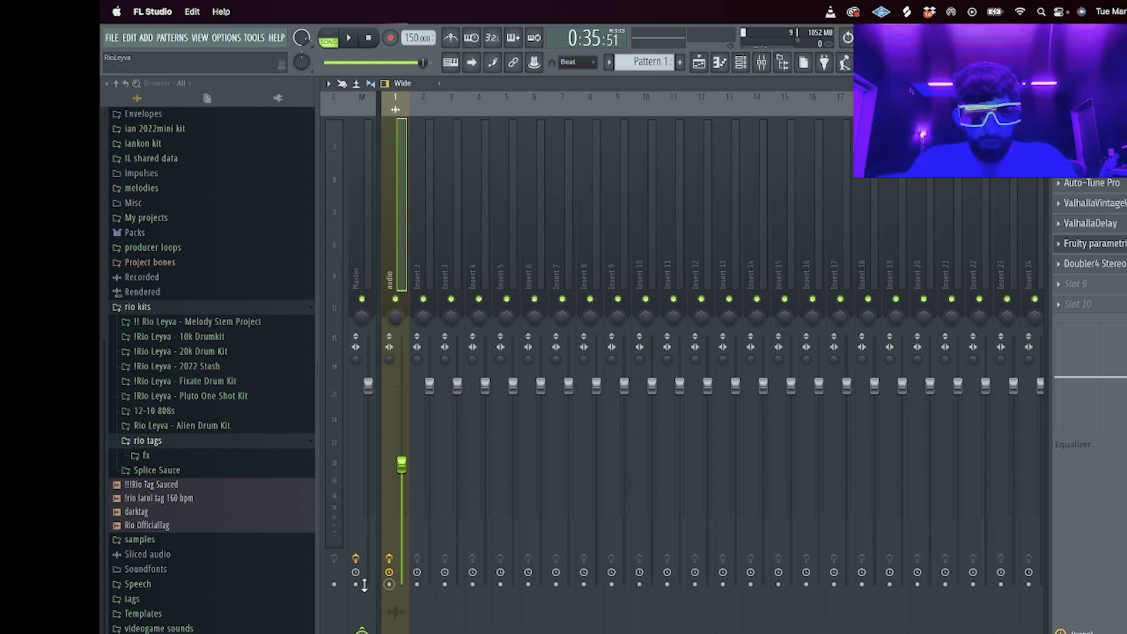
Step: Arm the Master mixer track for recording and open the full plugin list for adding an instrument
click(356, 585)
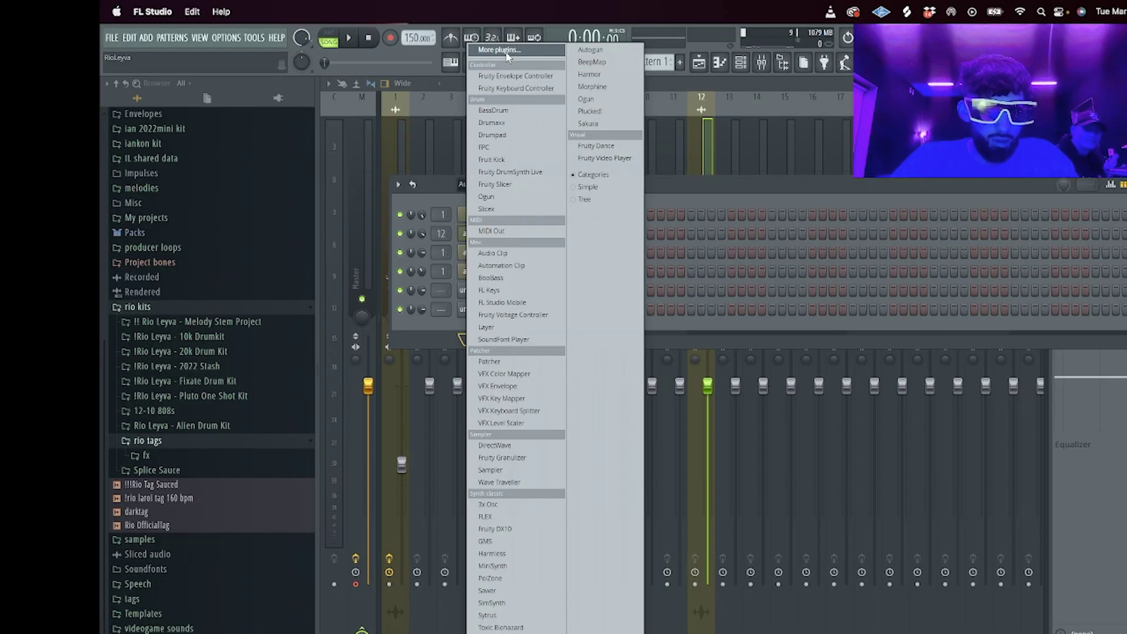
click(508, 47)
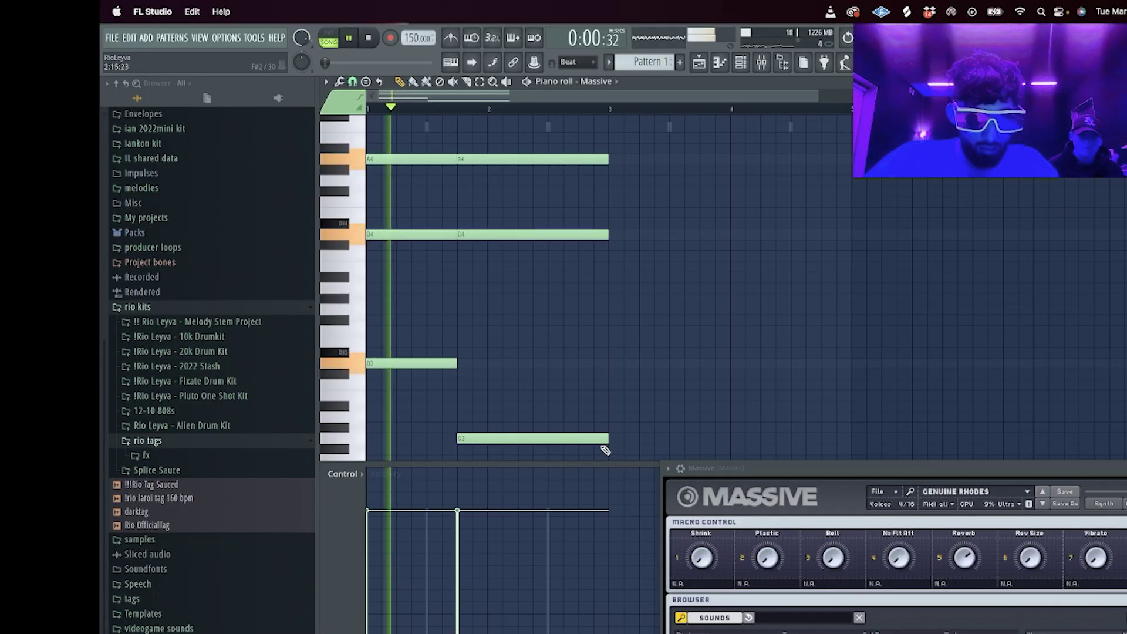
Step: Add an A#2 bass note after the G2 in the Massive part, extend it to bar 3, and duplicate the two-bar pattern
click(521, 406)
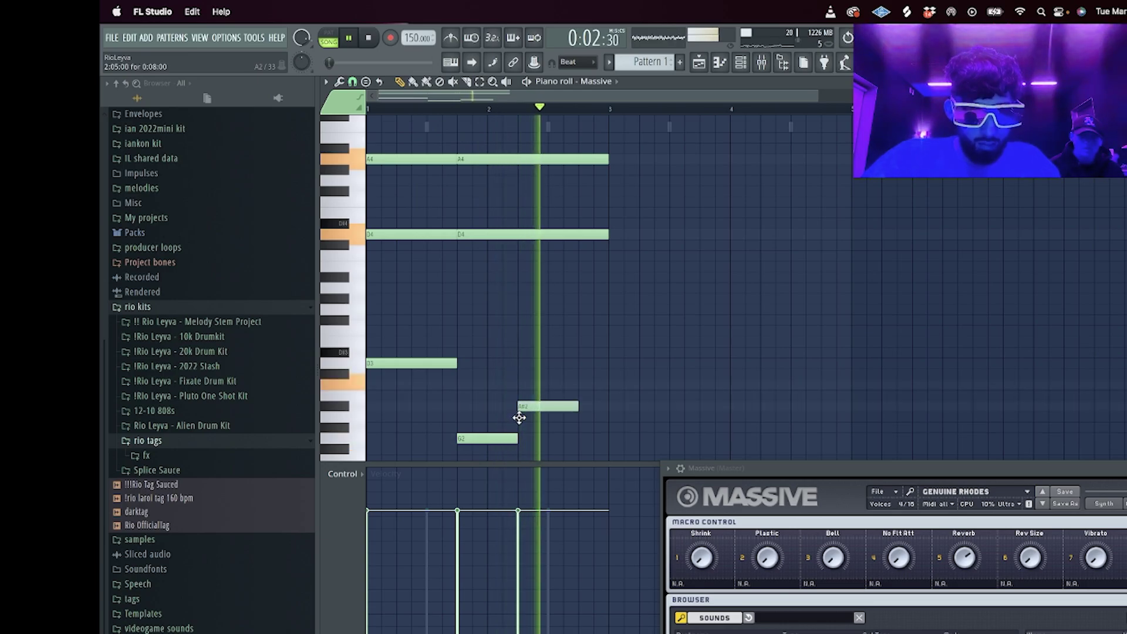
drag(578, 406, 607, 409)
key(ctrl+b)
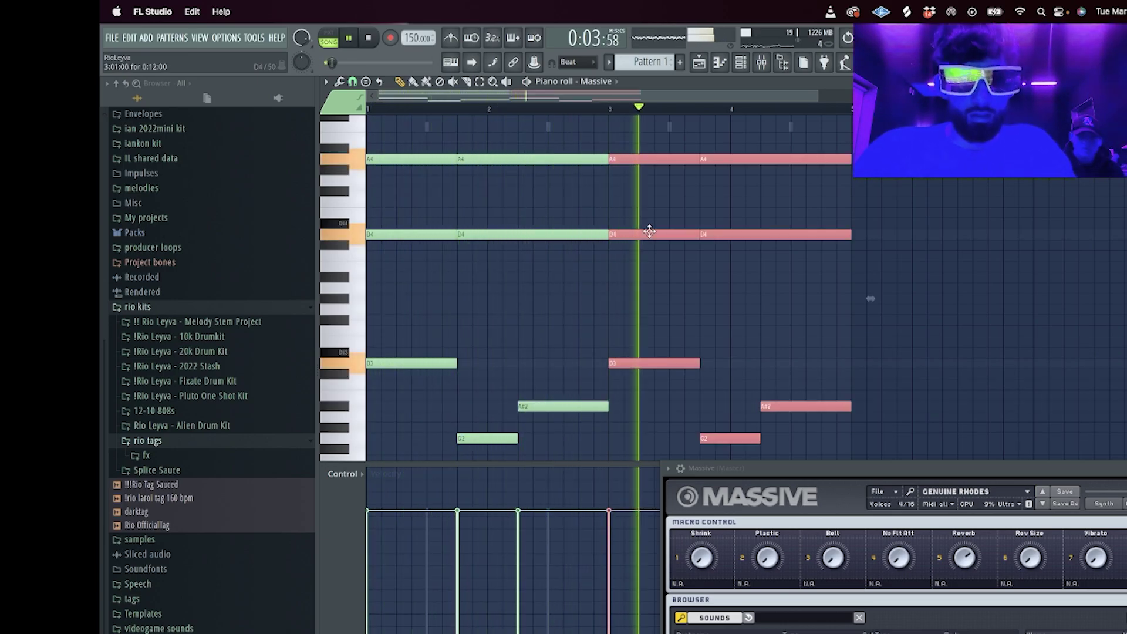
key(space)
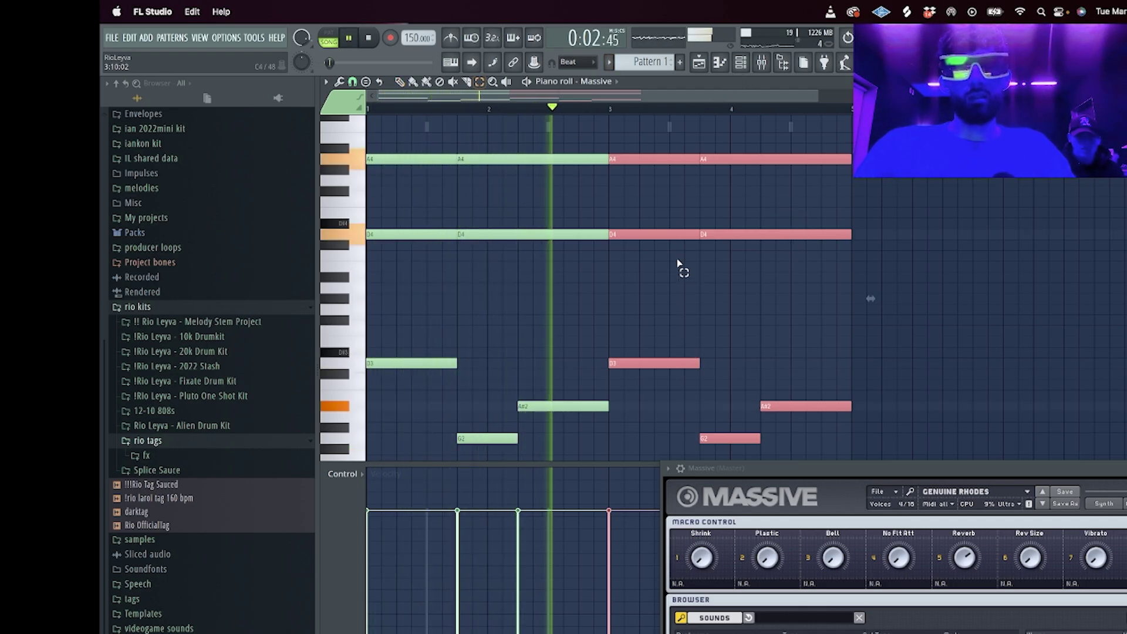
Step: Delete the two D4 notes in the duplicated half of the Massive pattern
click(669, 234)
key(Delete)
click(750, 233)
key(Delete)
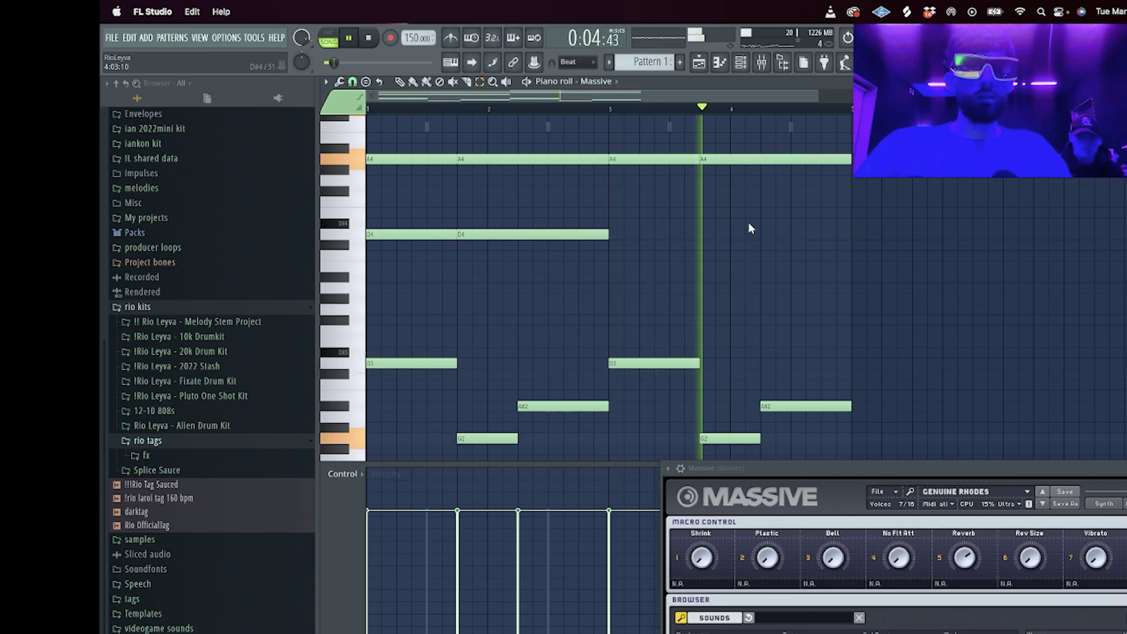
scroll(857, 263, up, 3)
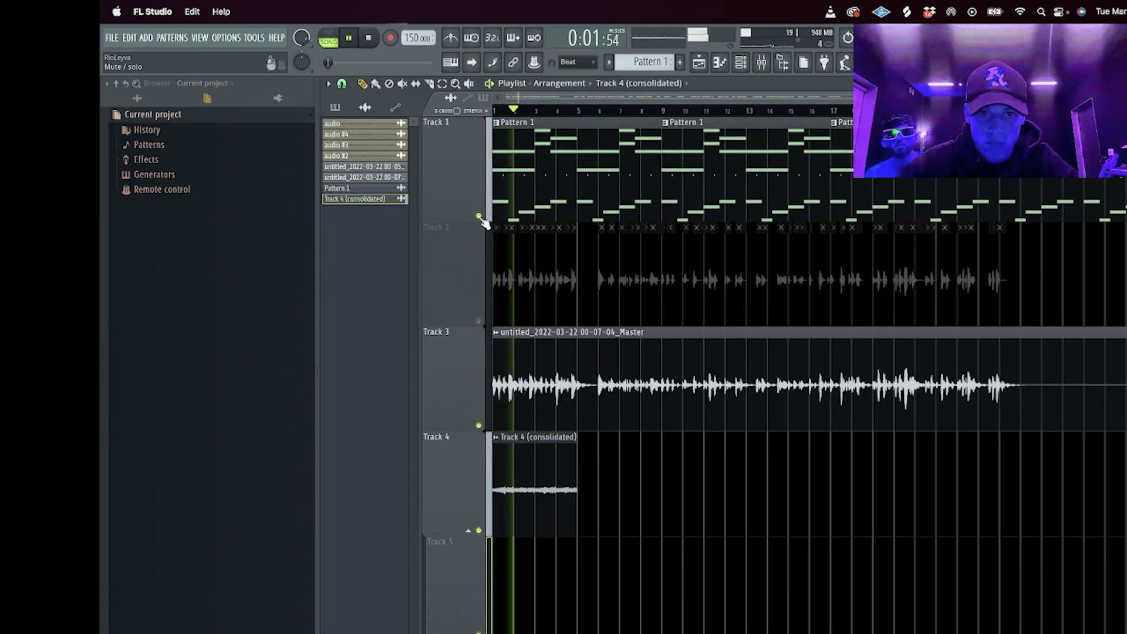
Step: Mute playlist Track 1 and duplicate the consolidated clip on Track 4
click(479, 217)
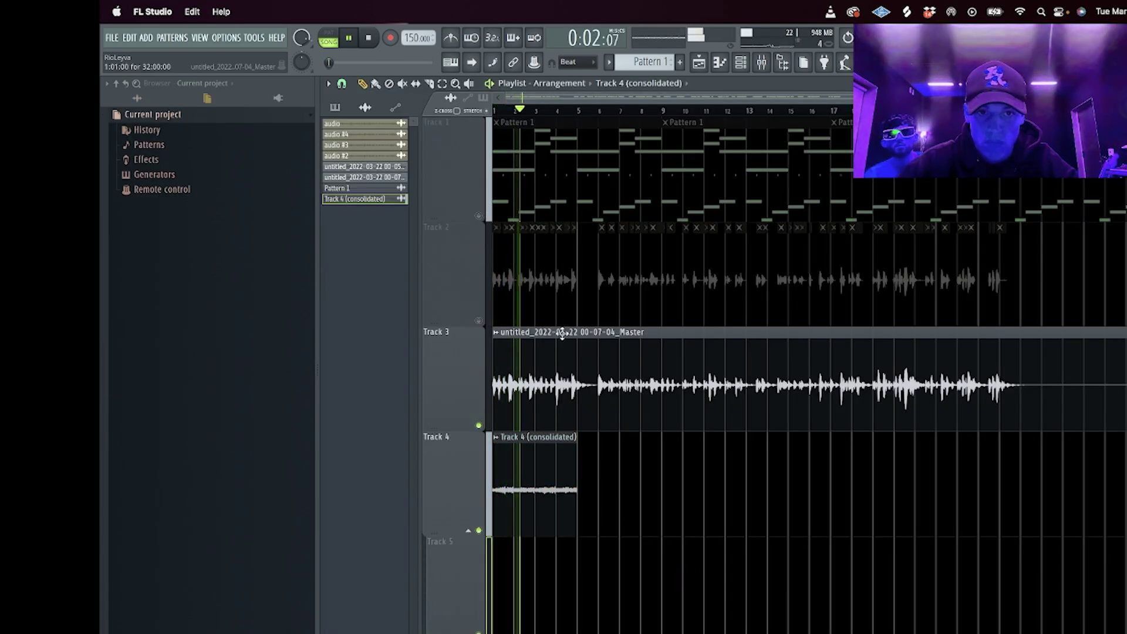
drag(604, 492, 452, 495)
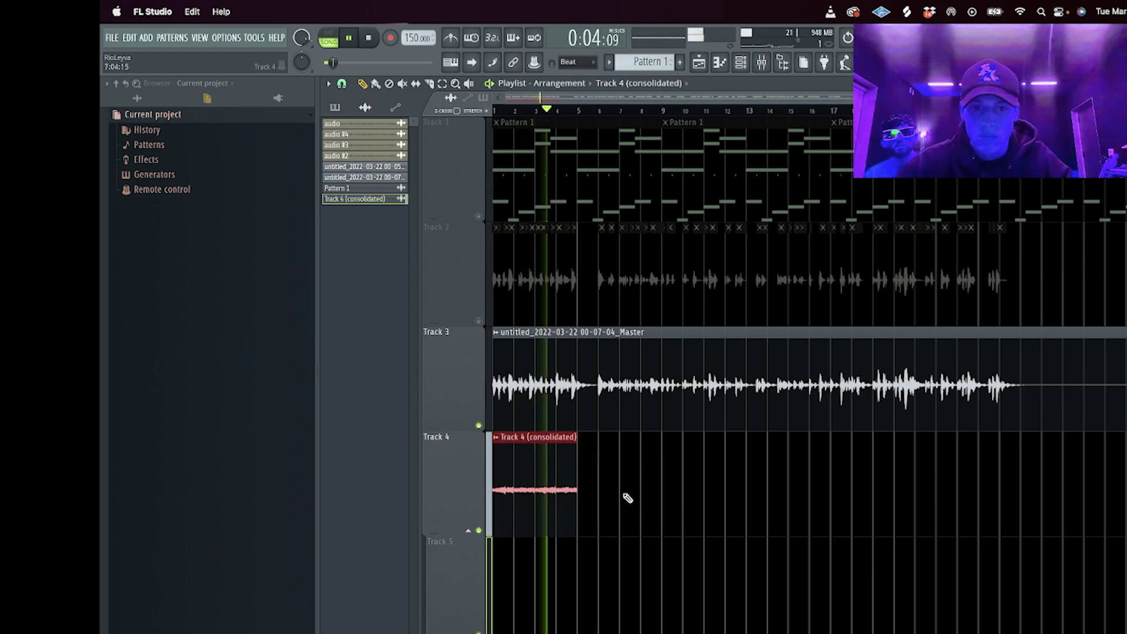
key(ctrl+b)
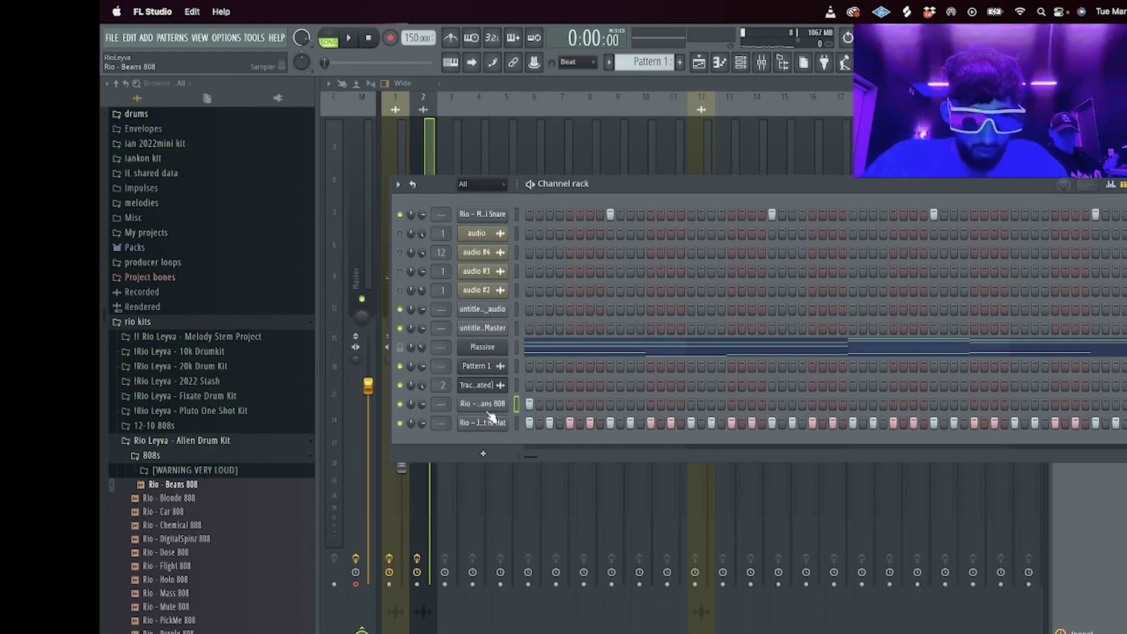
Step: Set the Rio - Beans 808 volume envelope's hold time to 100% and check the channel's miscellaneous functions
click(487, 409)
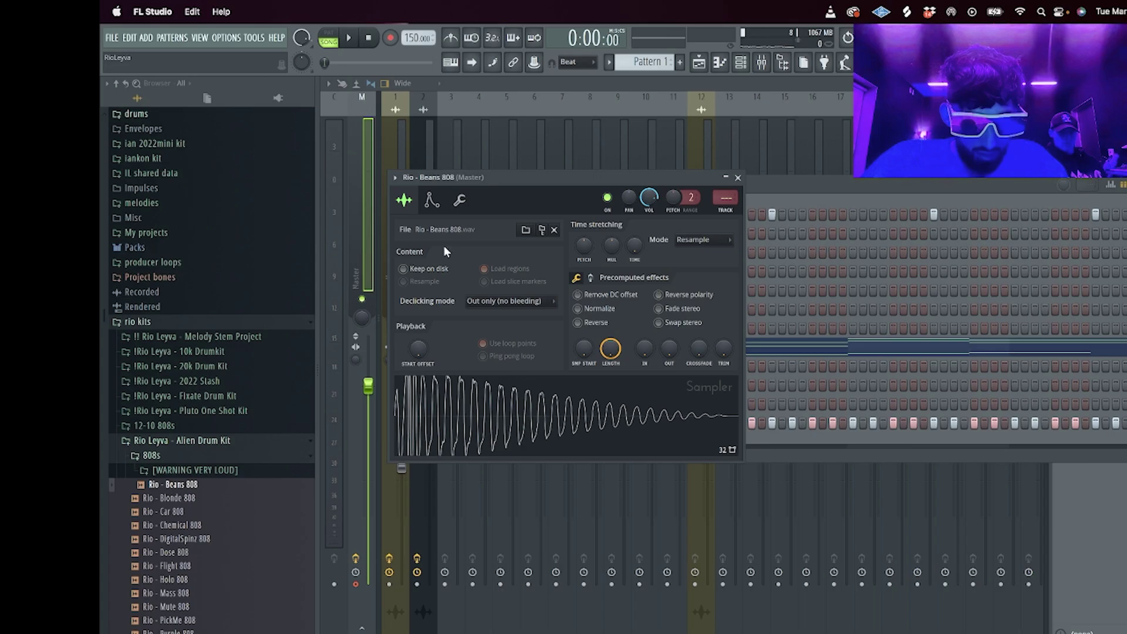
click(431, 200)
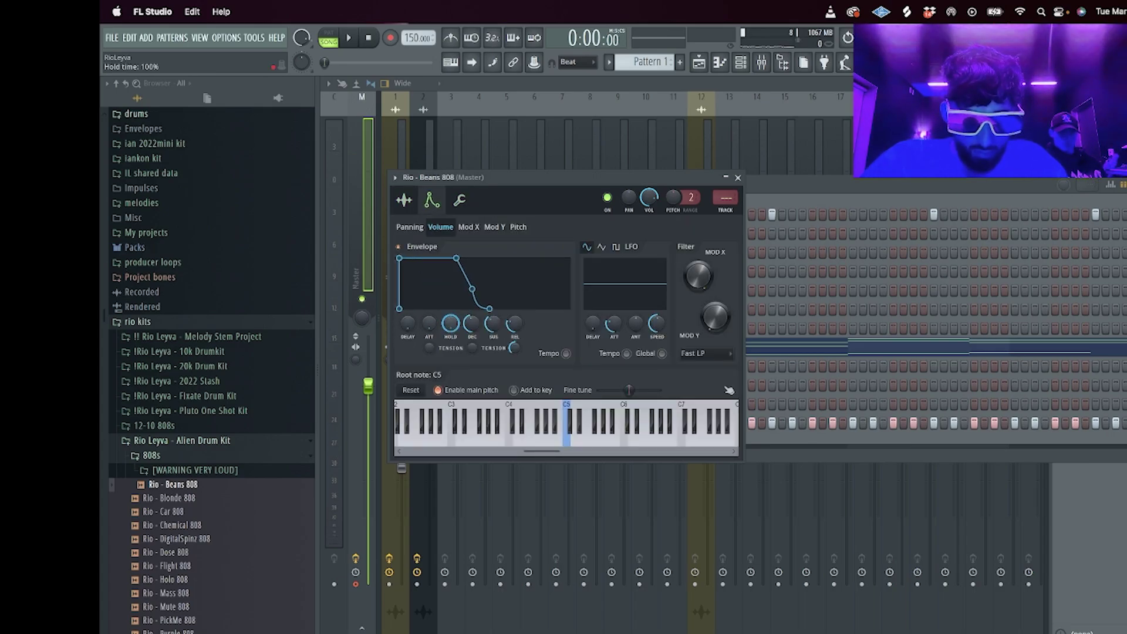
click(459, 202)
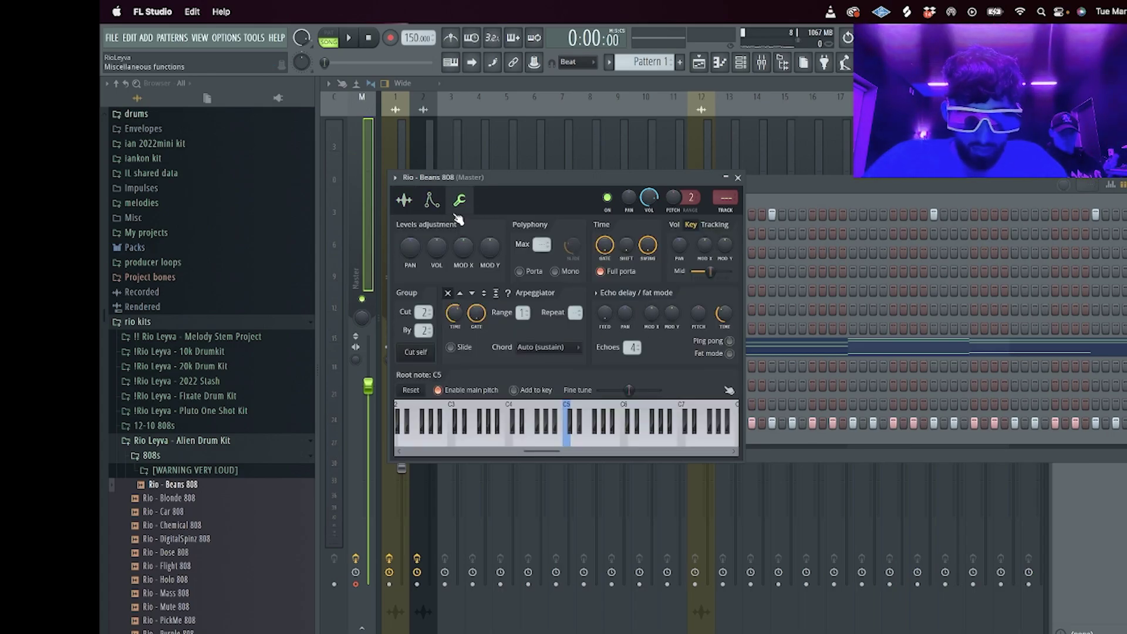
click(789, 197)
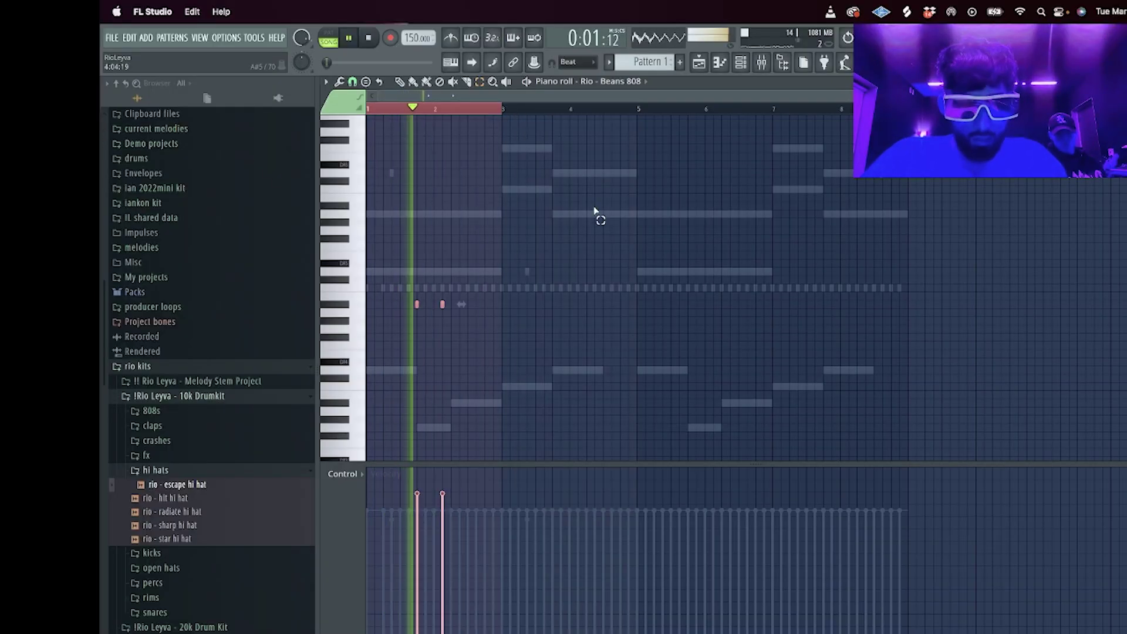
Step: Add three short A#4 notes to the rio - extend 808 part across the end of bar 3 and bar 4
click(616, 82)
click(628, 250)
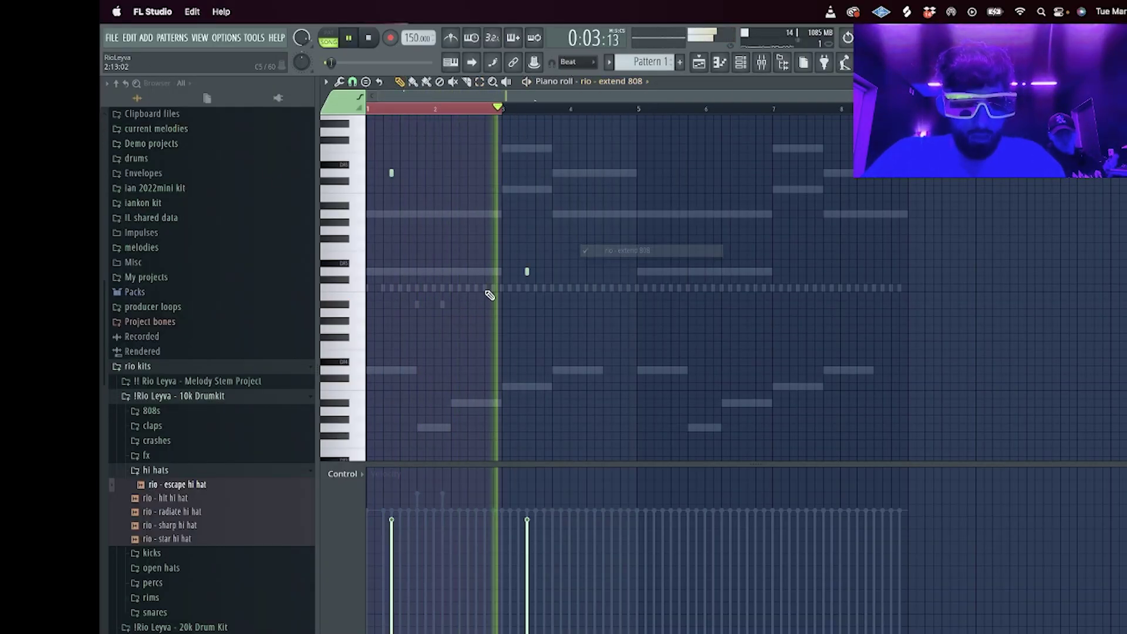
click(552, 304)
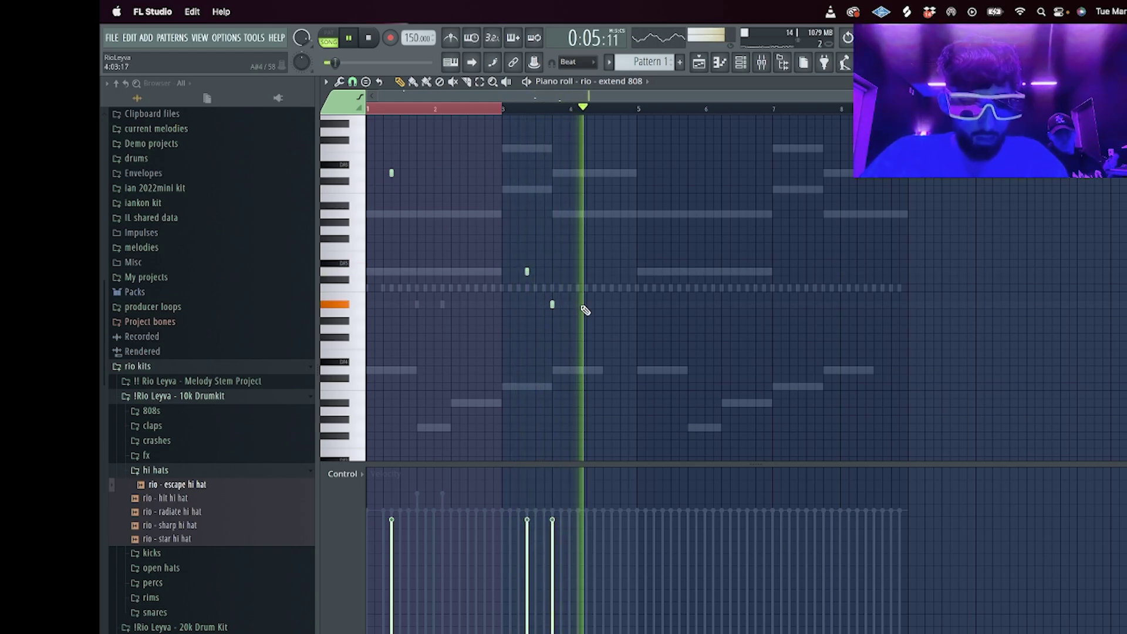
click(578, 304)
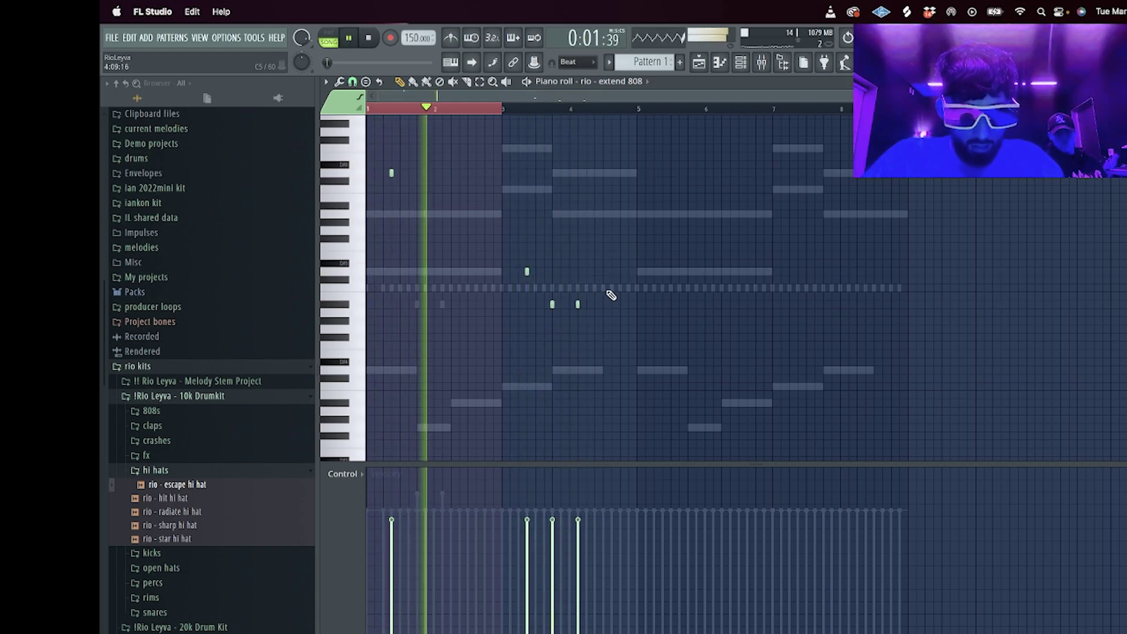
click(602, 304)
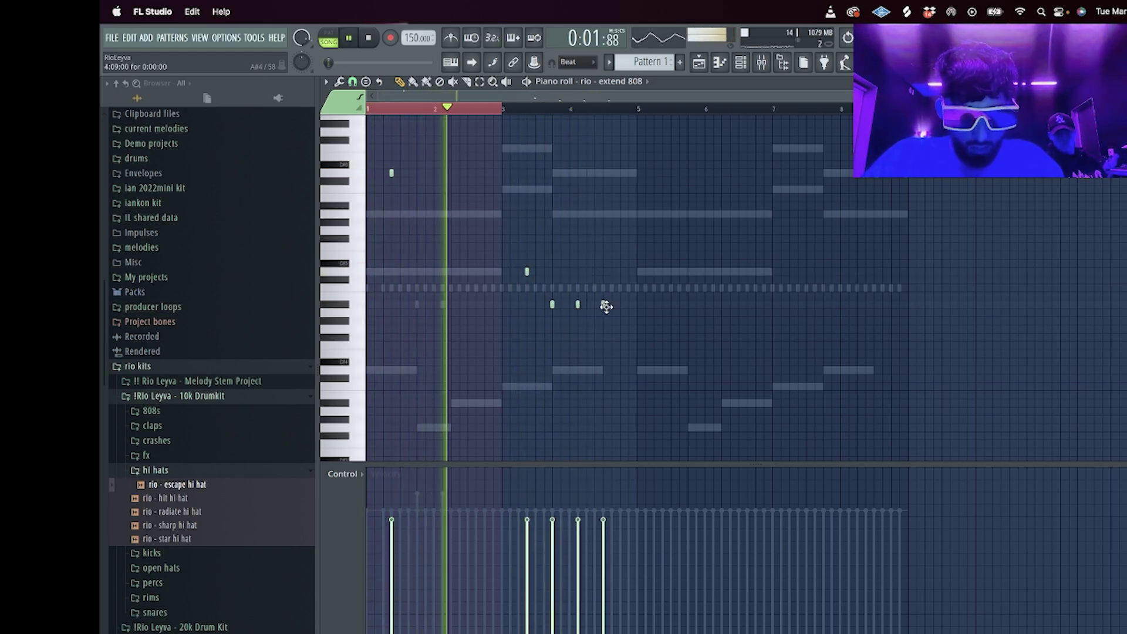
Step: Show the Rio - Beans 808 part in the piano roll and stop playback
click(572, 82)
click(616, 231)
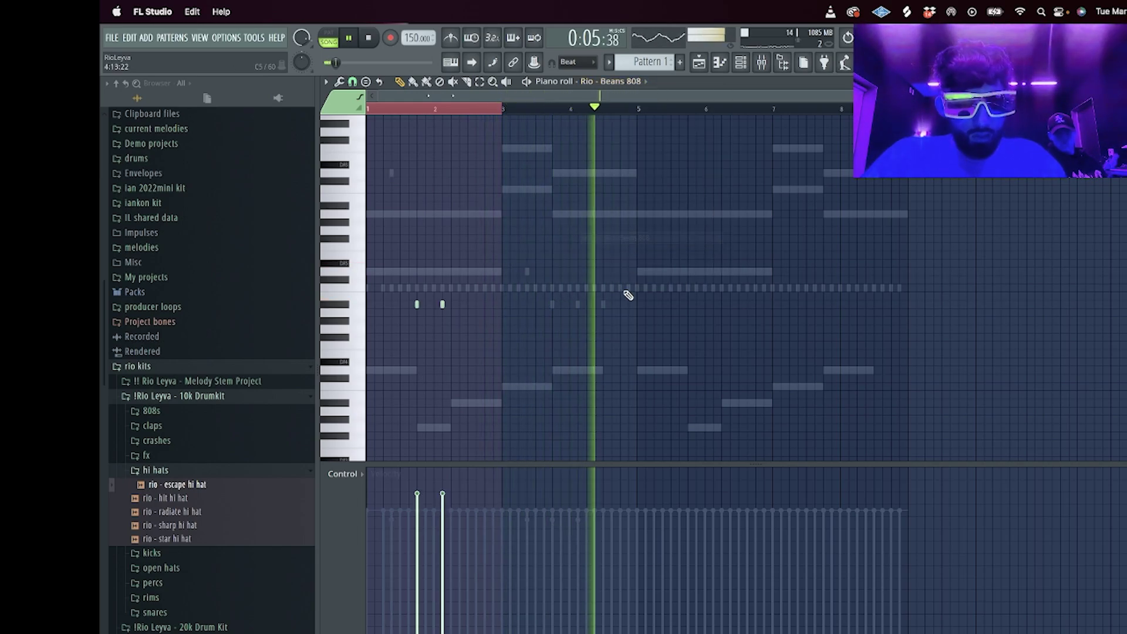
key(space)
Step: Close the SoundShifter Pitch Stereo effect on the Master mixer track and render the project to audio
key(F9)
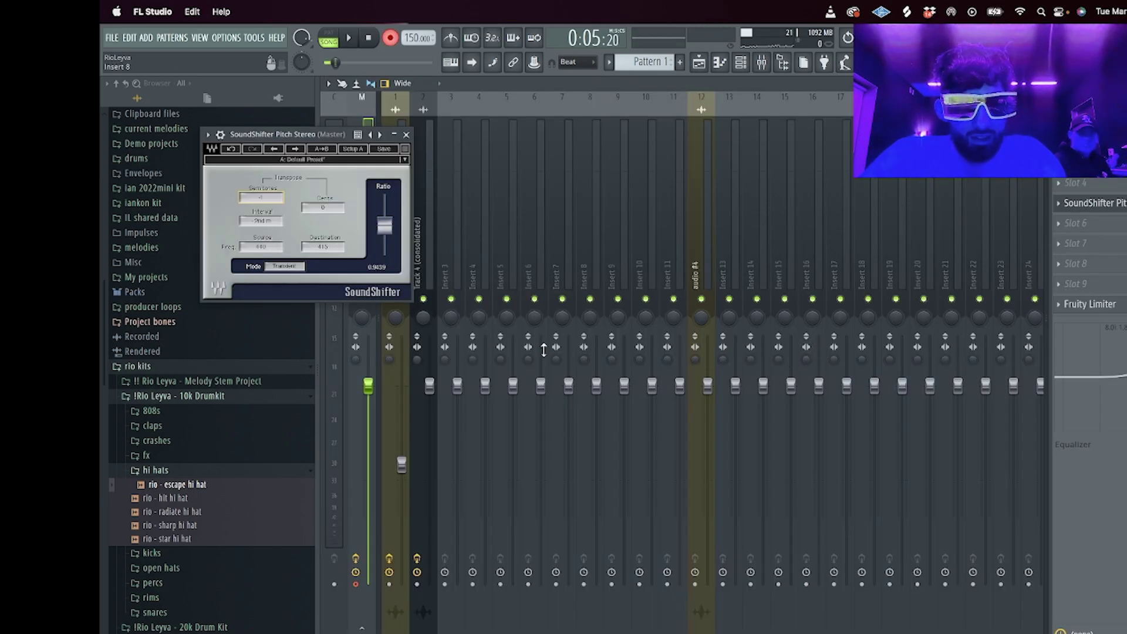
click(407, 135)
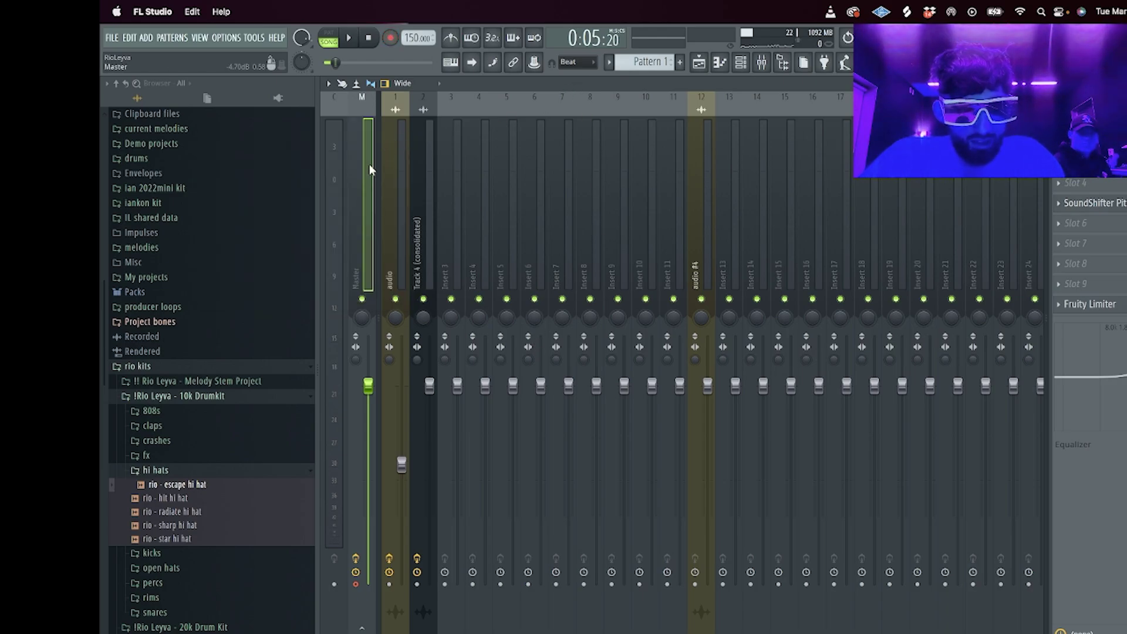
key(ctrl+r)
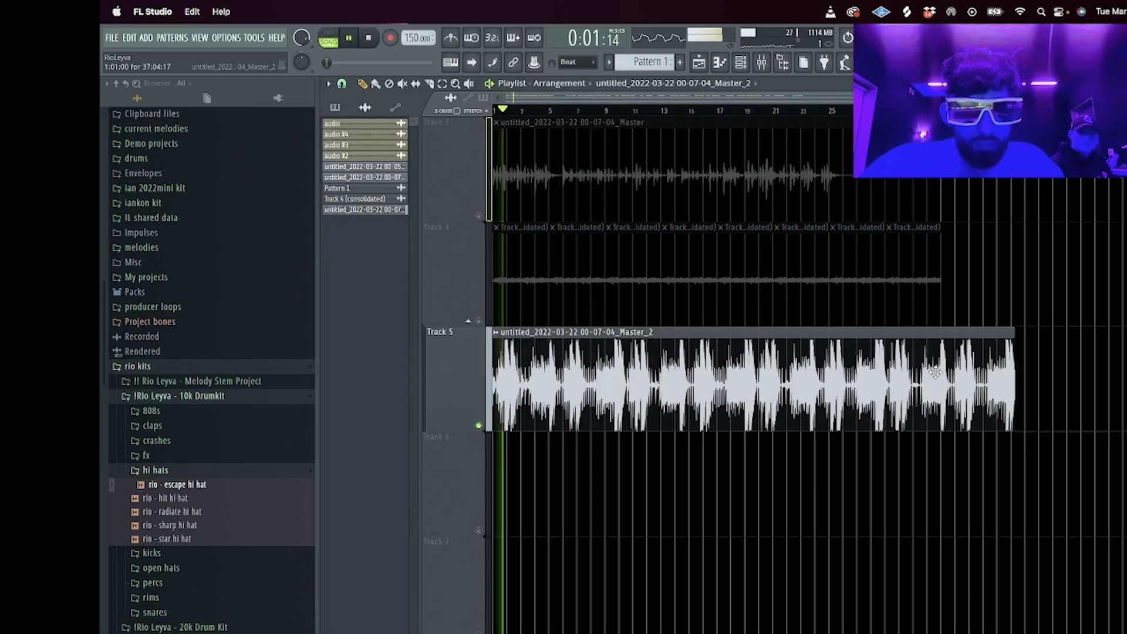
Step: Set the rendered Master_2 clip's channel volume to 68% and shorten the clip on Track 5 to about bar 30
double_click(982, 369)
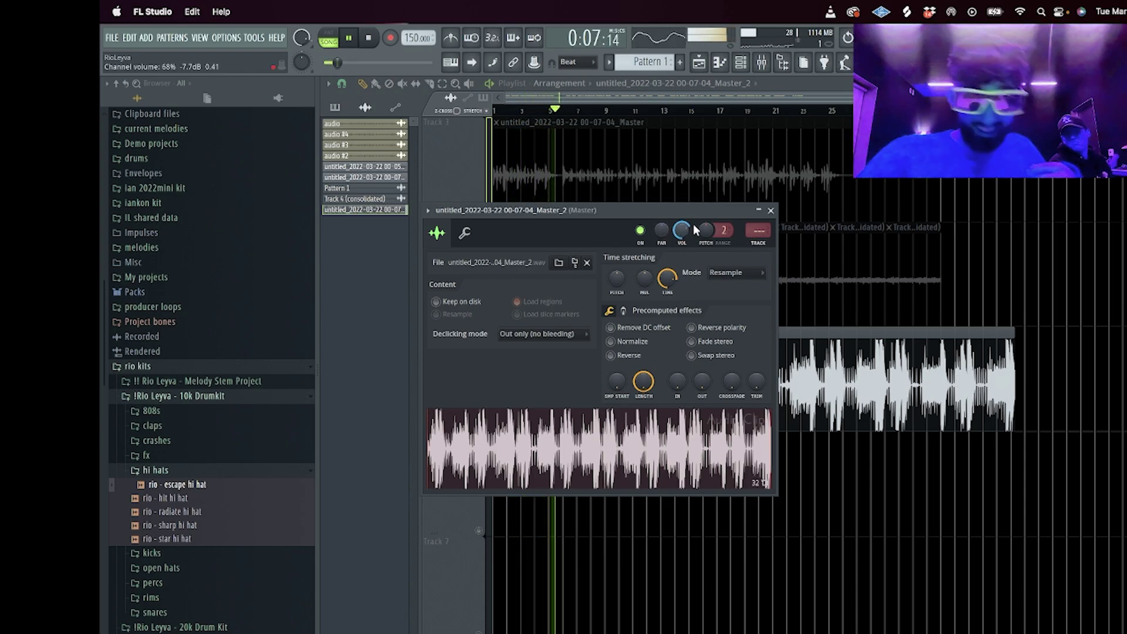
drag(1014, 387, 899, 394)
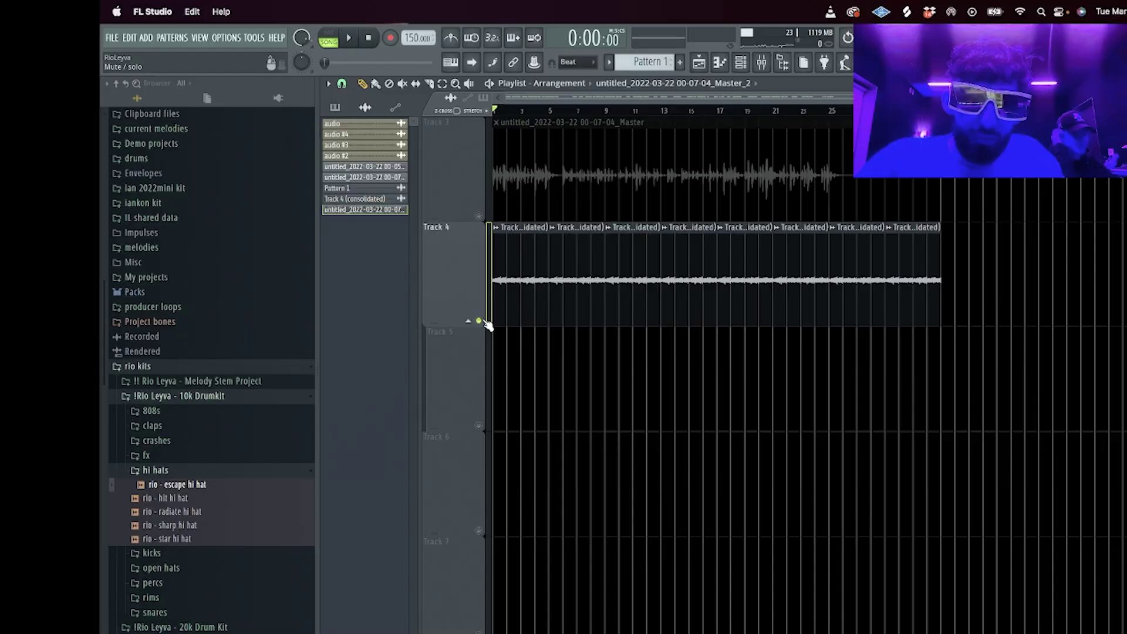
Step: Close the Massive #3 synth window and set the Massive #3 channel's volume to about 23% in the channel rack
scroll(490, 311, up, 3)
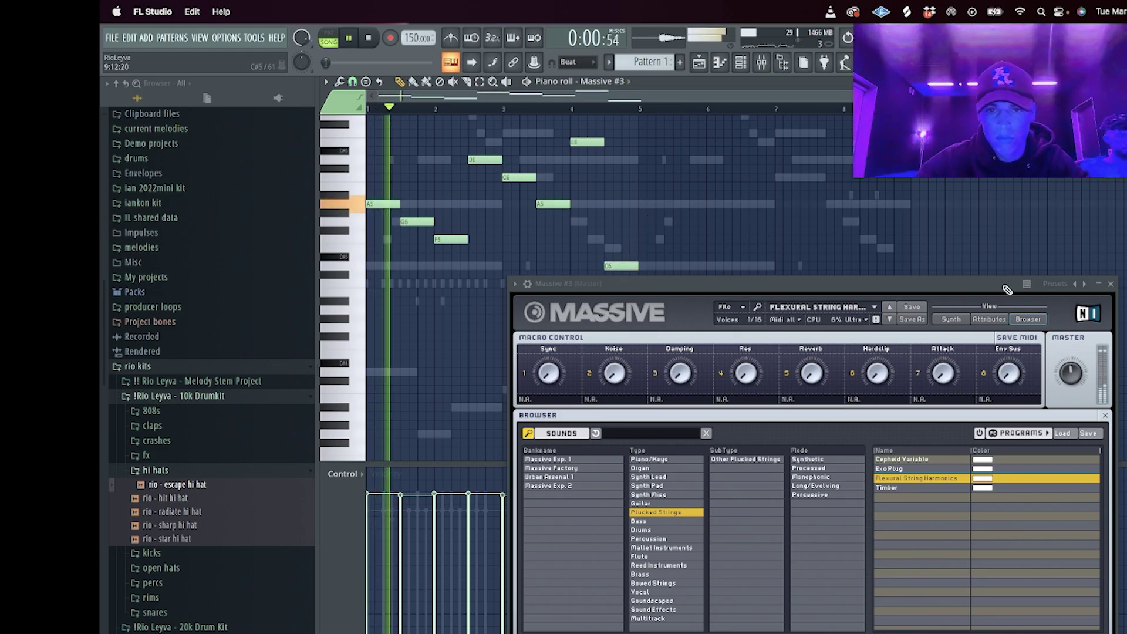
click(1110, 284)
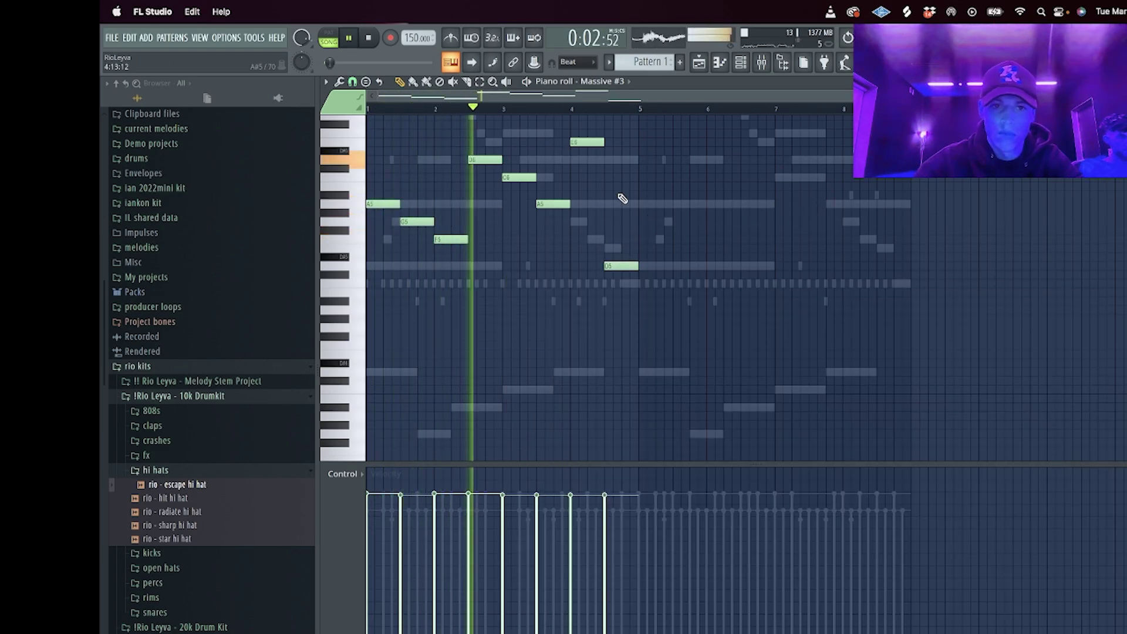
click(740, 61)
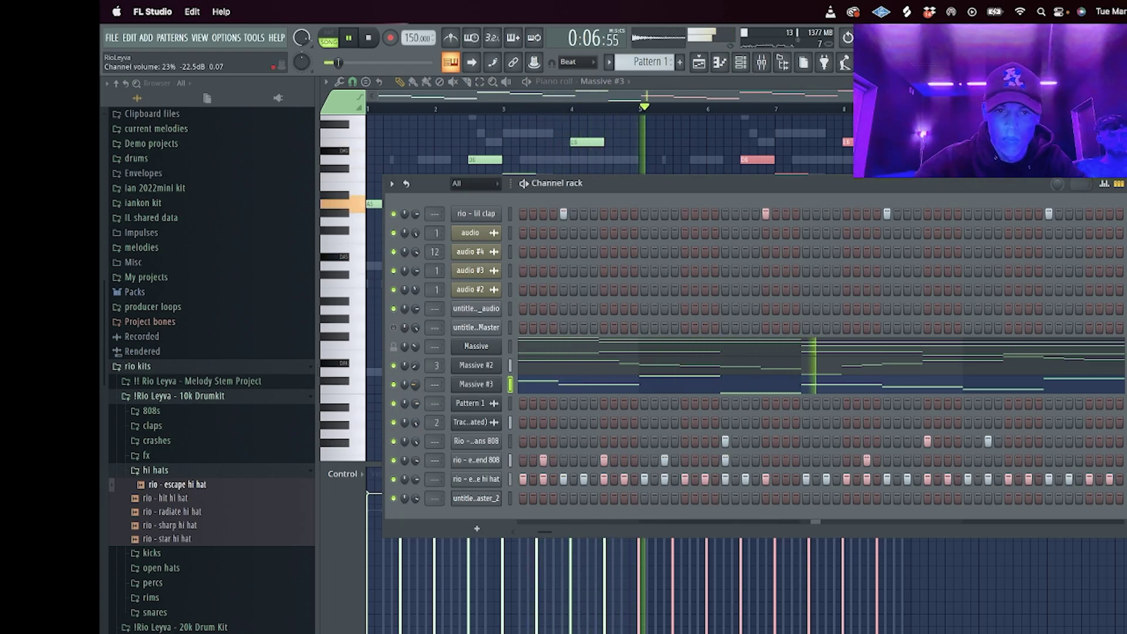
key(F6)
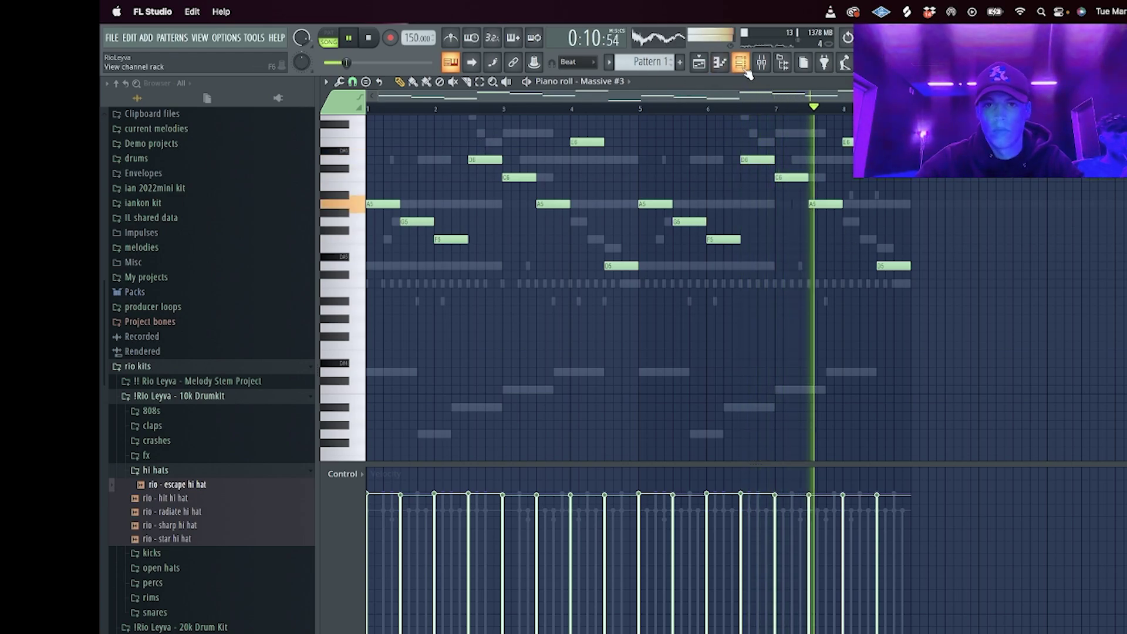
key(F6)
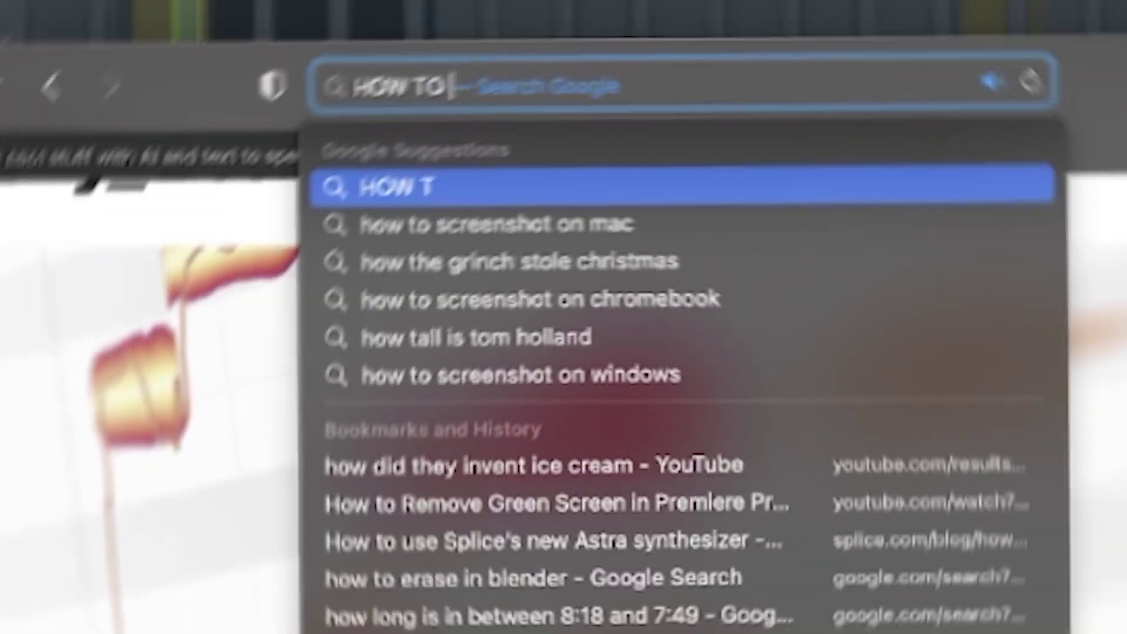
Step: Switch to the web browser and enter the search query "HOW TO DRAW IN"
text(DRAW IN)
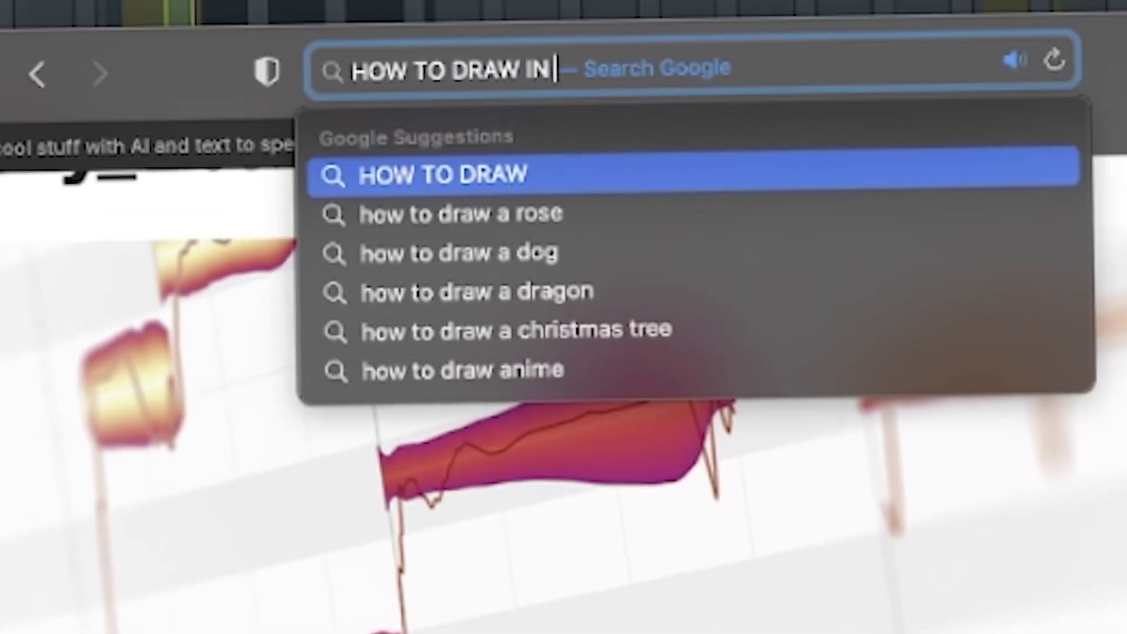